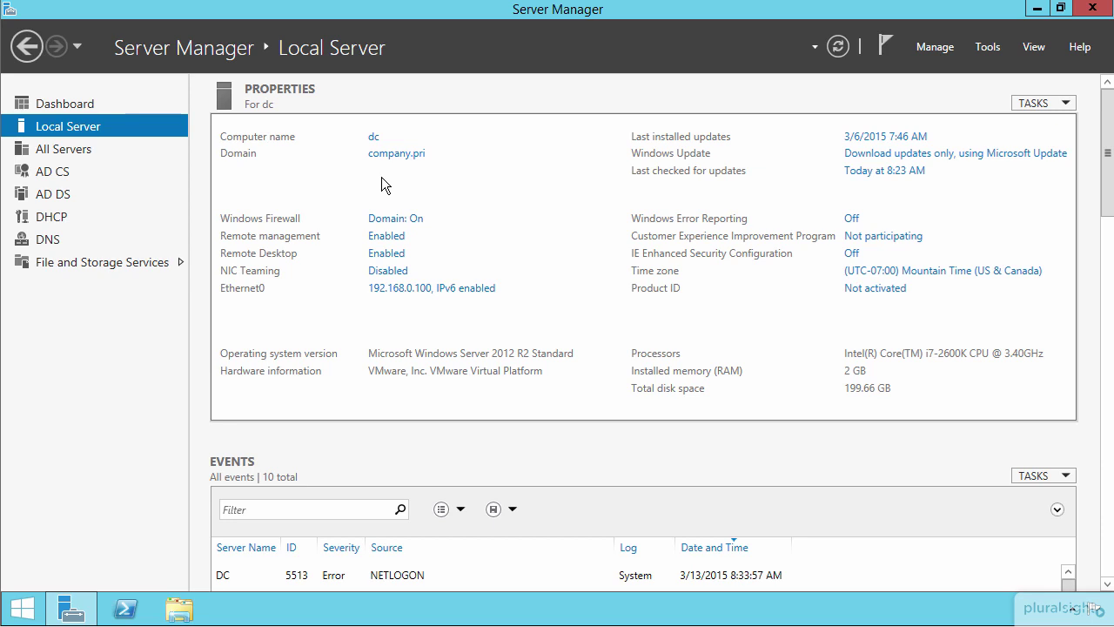
# Open DNS Manager and expand the DC and dc2 servers
pyautogui.click(990, 49)
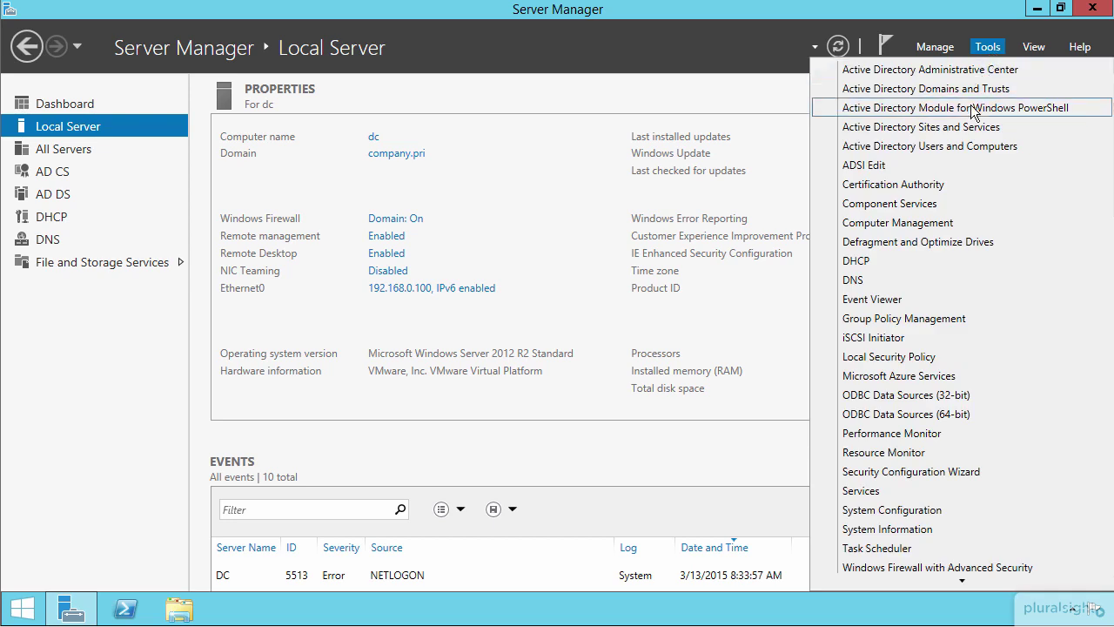
pyautogui.click(863, 282)
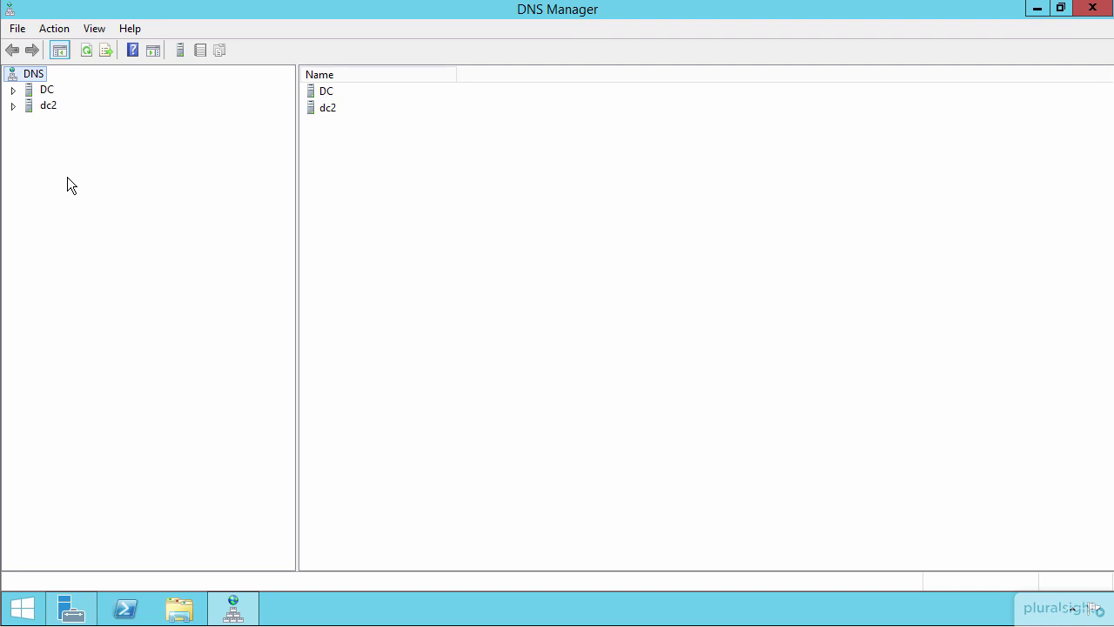
pyautogui.click(13, 105)
pyautogui.click(13, 91)
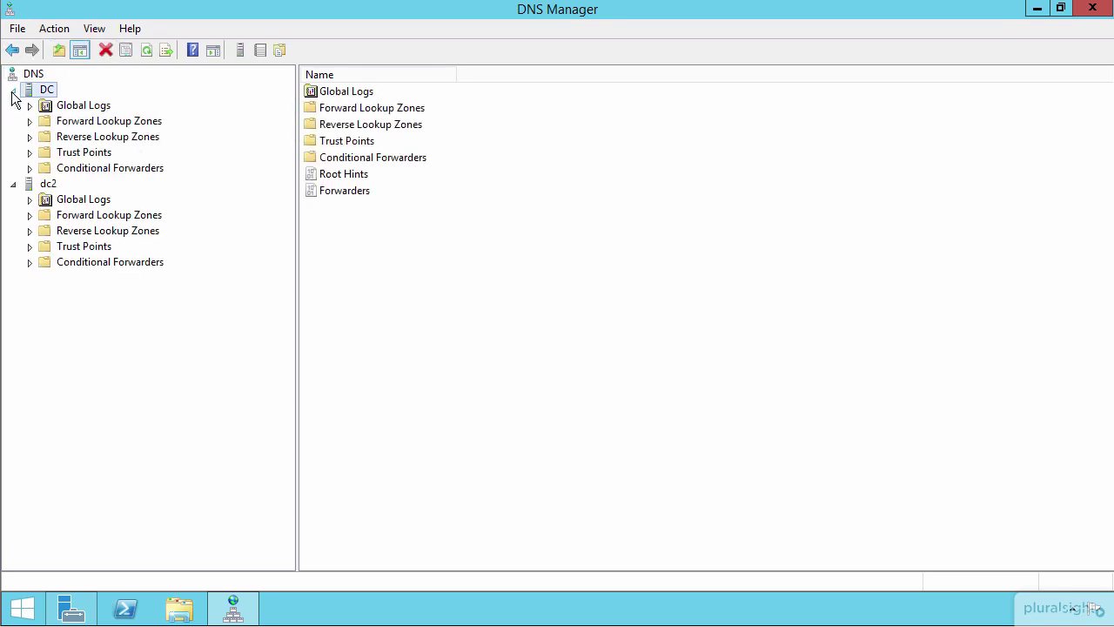
# Examine the forward and reverse lookup zones on DC and dc2, including the records in DC's company.pri and 0.168.192.in-addr.arpa zones
pyautogui.click(30, 122)
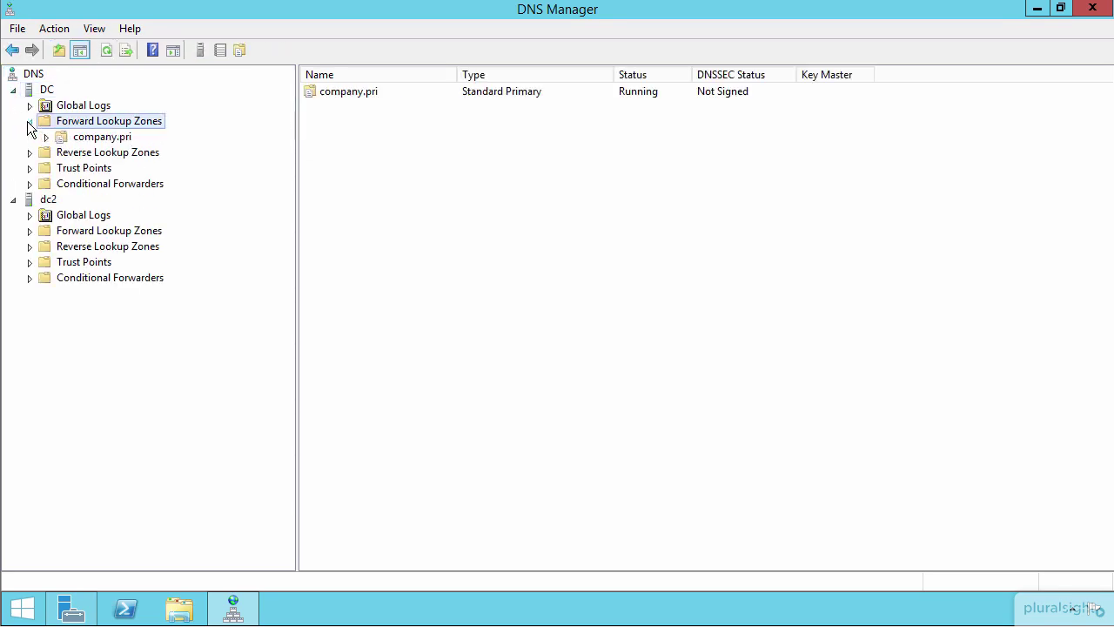
pyautogui.click(30, 154)
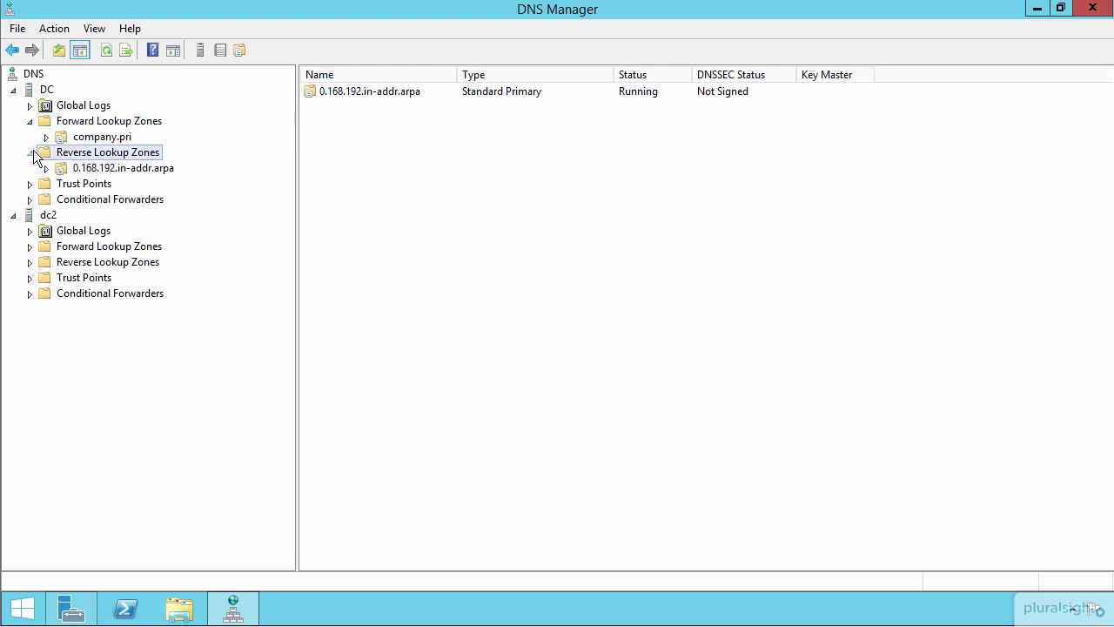
pyautogui.click(46, 136)
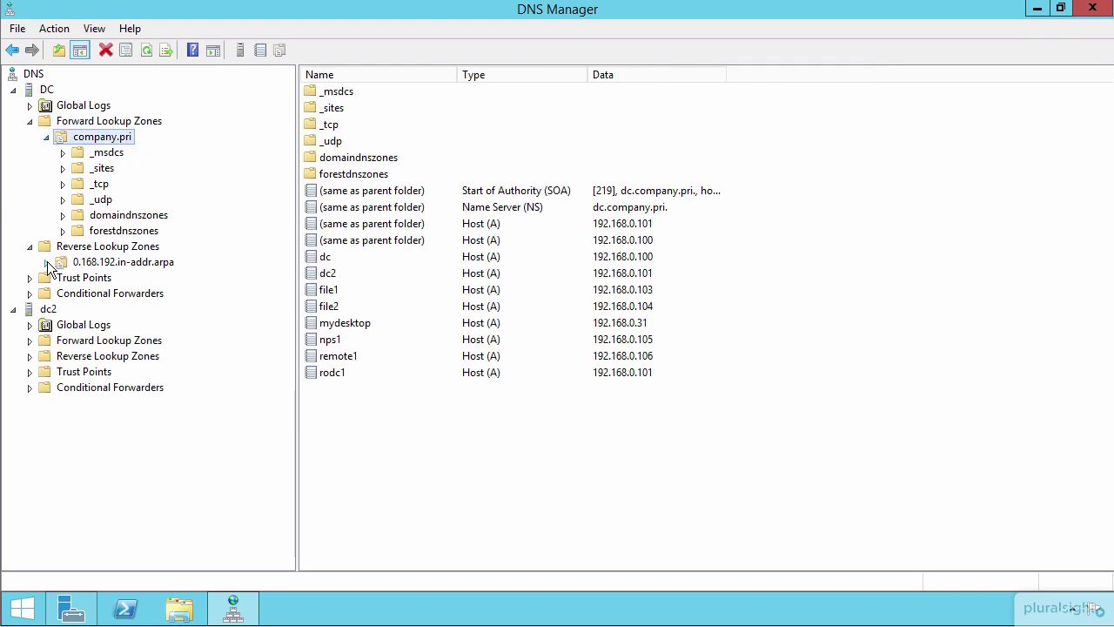
pyautogui.click(47, 261)
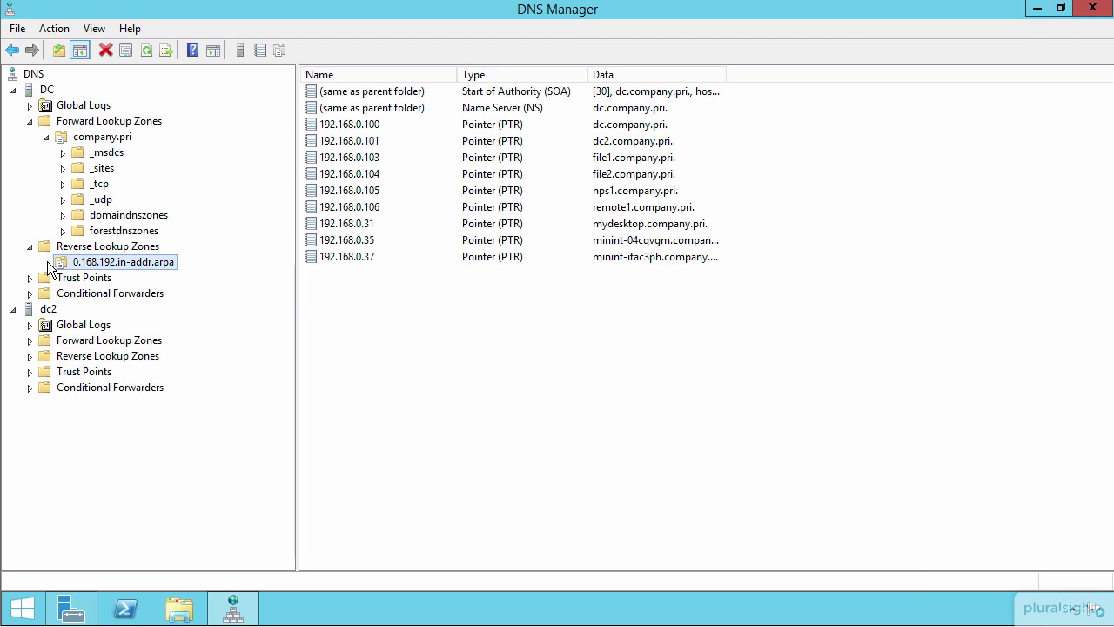
pyautogui.click(31, 343)
pyautogui.click(30, 358)
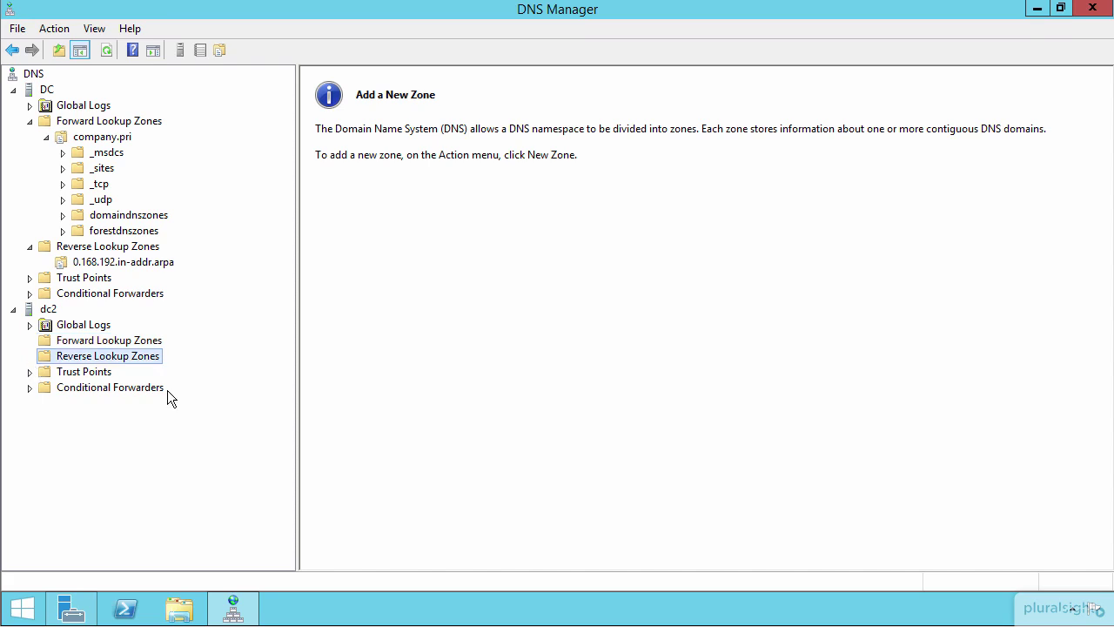
pyautogui.click(112, 138)
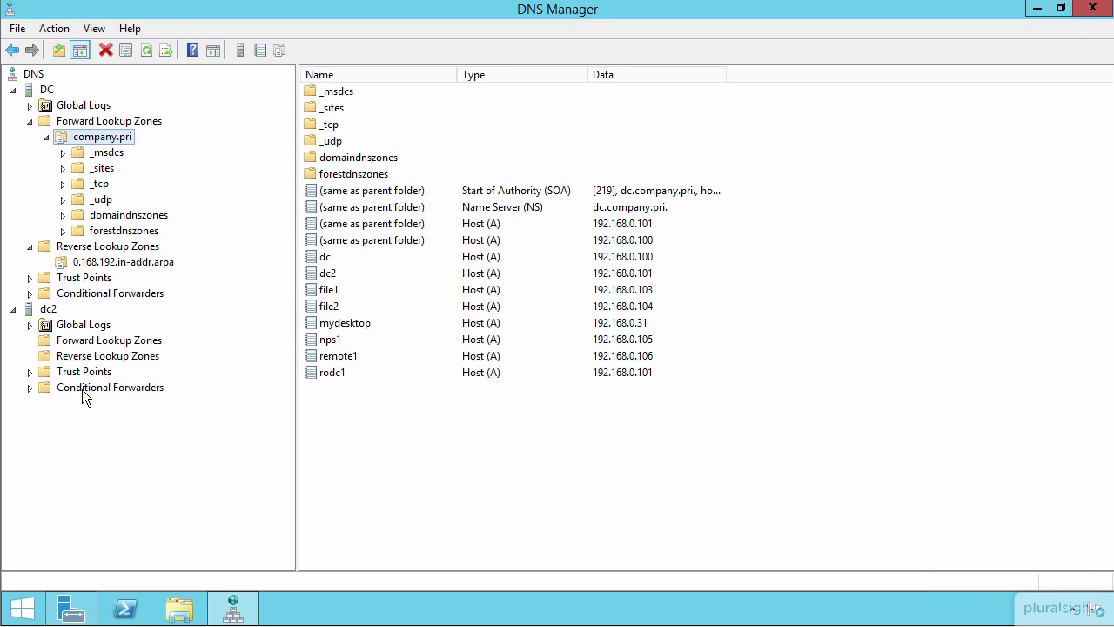
# Start a new forward lookup zone on DC as a primary zone that is not stored in Active Directory
pyautogui.rightClick(126, 117)
pyautogui.click(166, 130)
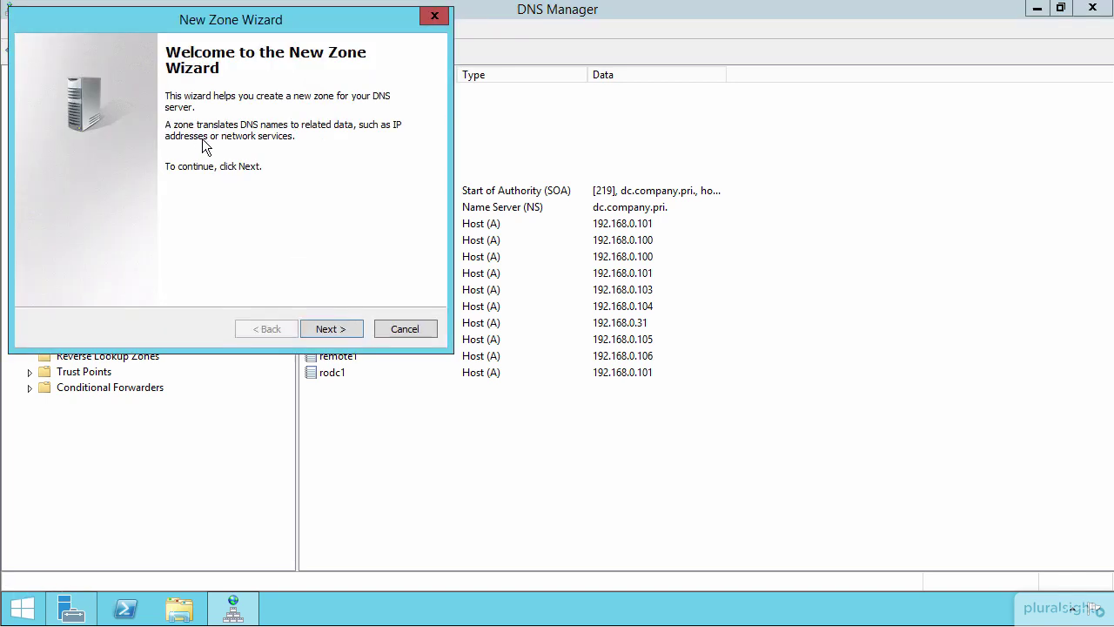
pyautogui.click(329, 331)
pyautogui.moveTo(271, 21); pyautogui.dragTo(720, 139)
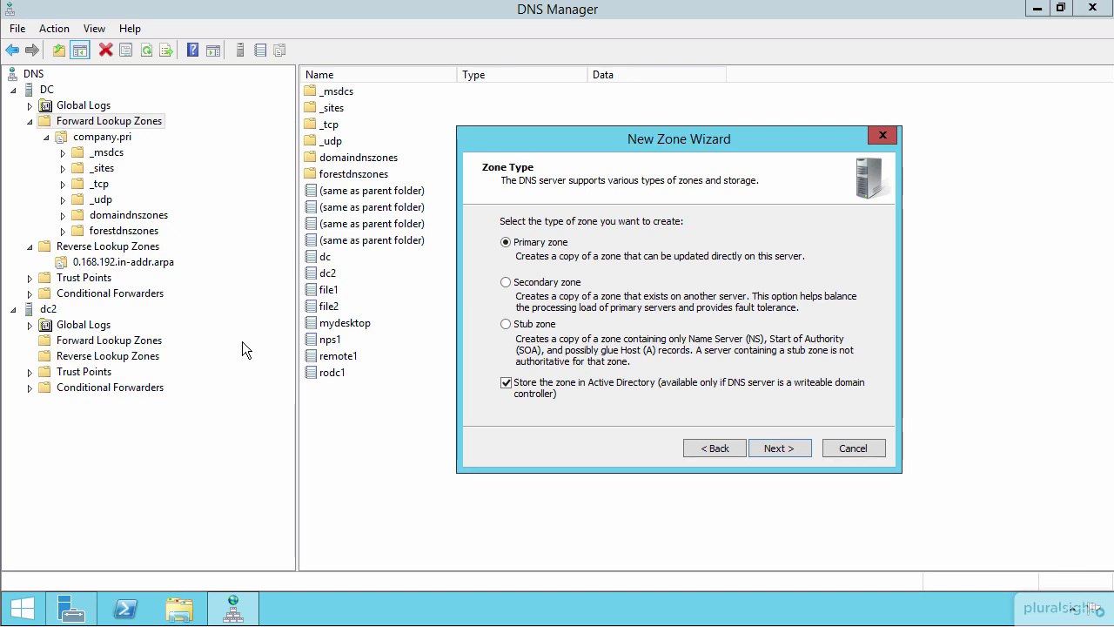
pyautogui.click(506, 384)
pyautogui.click(792, 449)
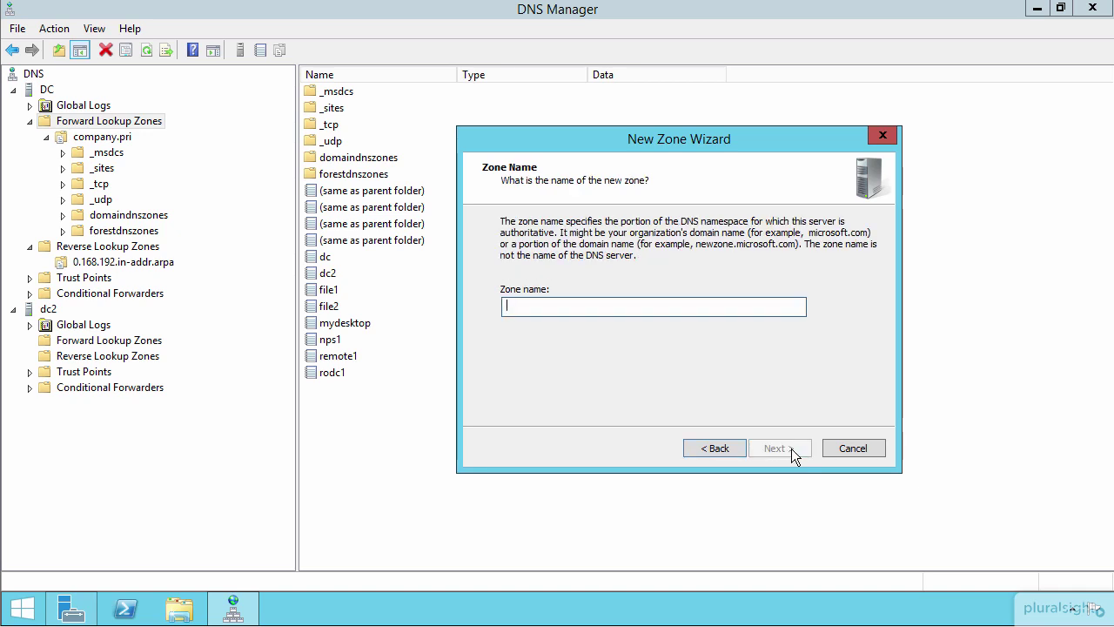
# Name the new zone company.com and store it in a new zone file named company.com.dns
pyautogui.write('company.com')
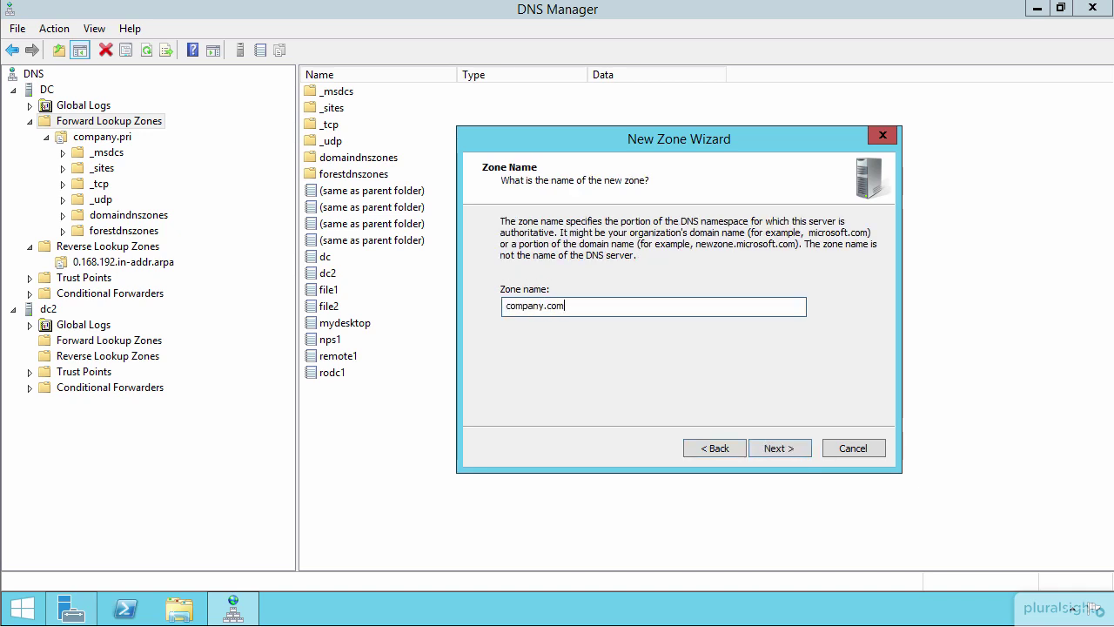
pyautogui.click(785, 450)
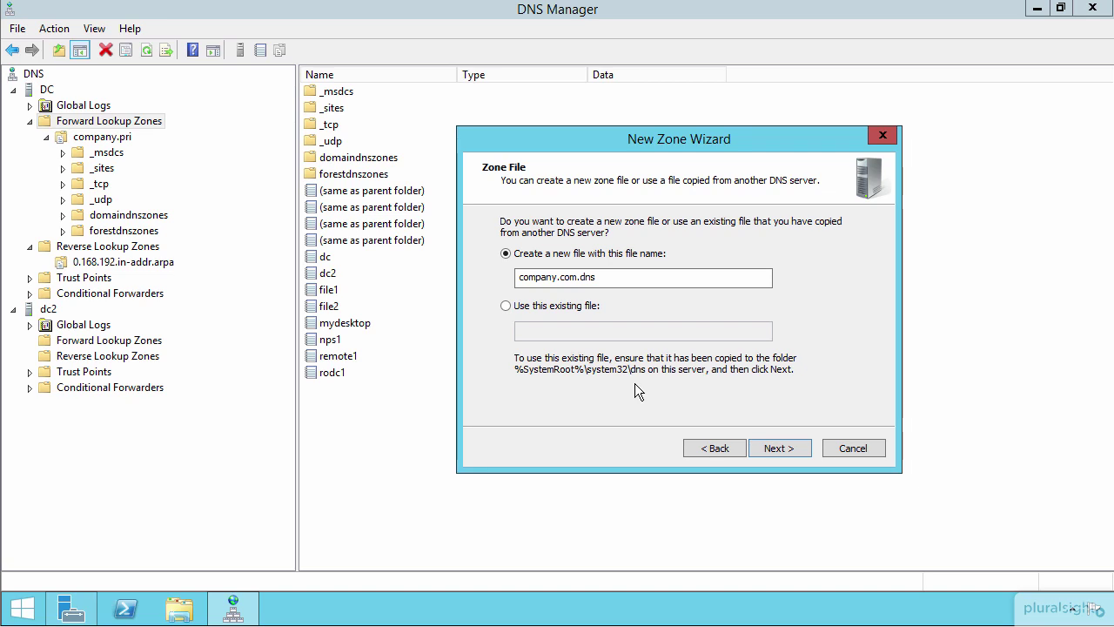
pyautogui.click(780, 447)
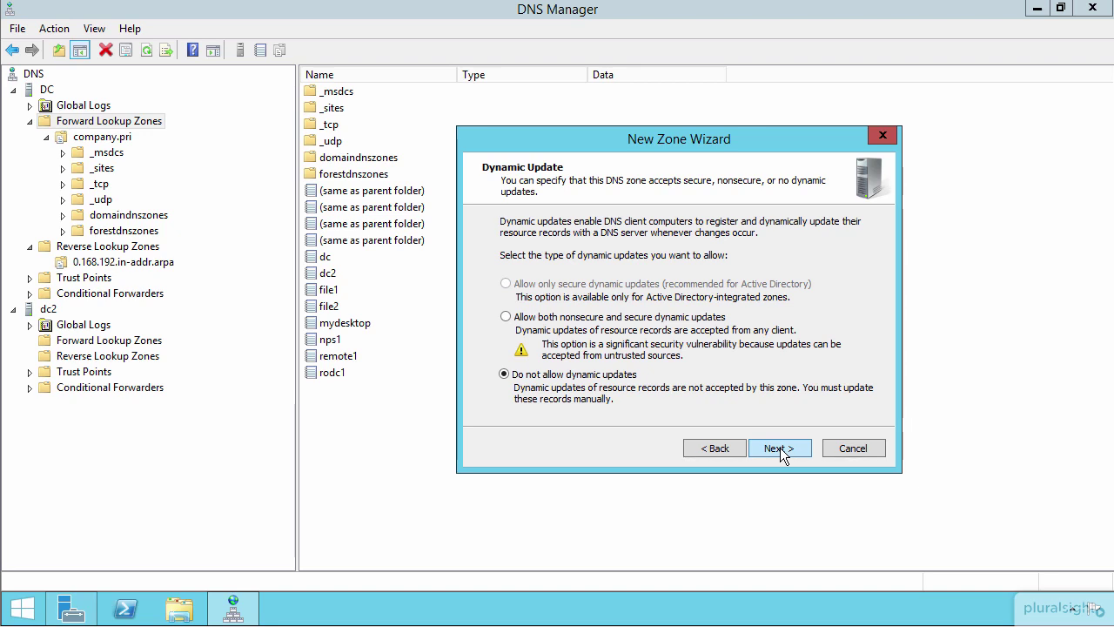
# Finish creating the company.com zone with dynamic updates disallowed, and open its records
pyautogui.click(506, 317)
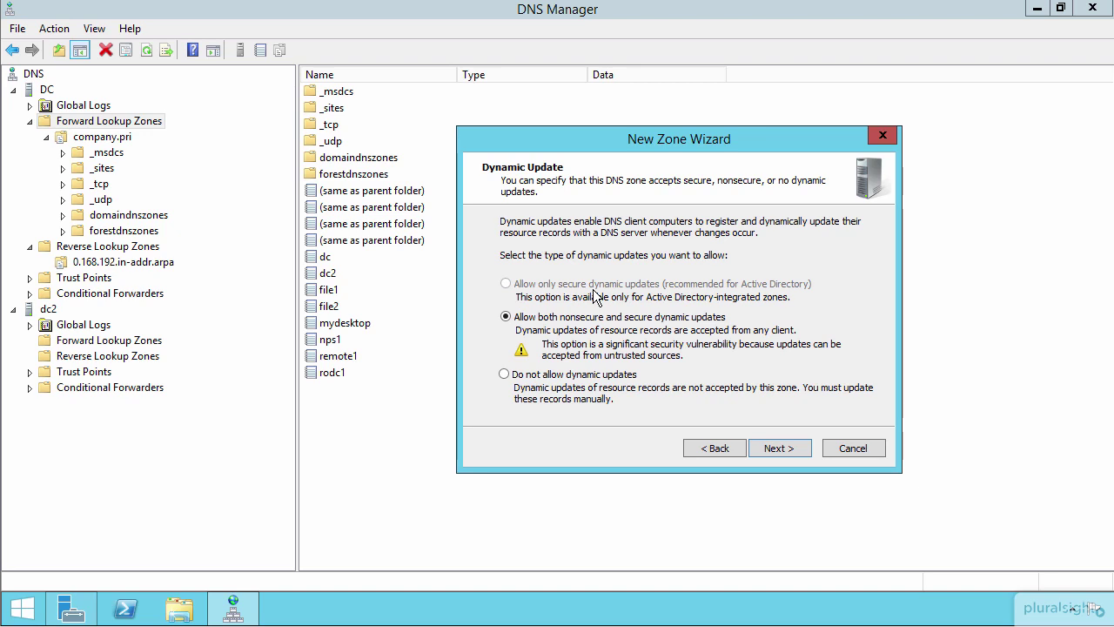
pyautogui.click(590, 375)
pyautogui.click(776, 451)
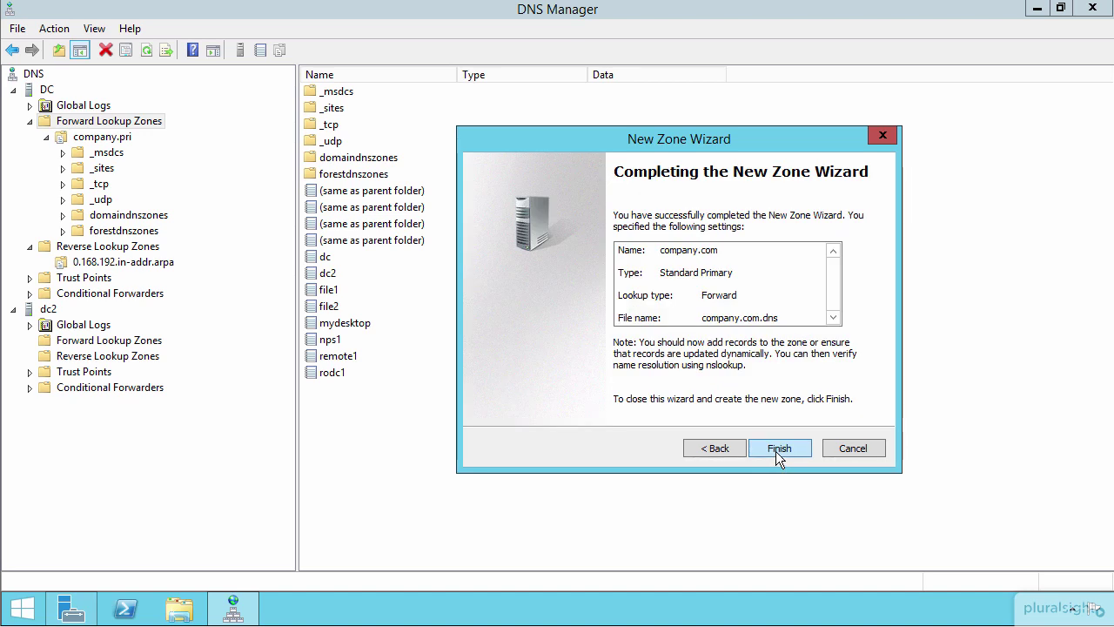
pyautogui.click(780, 448)
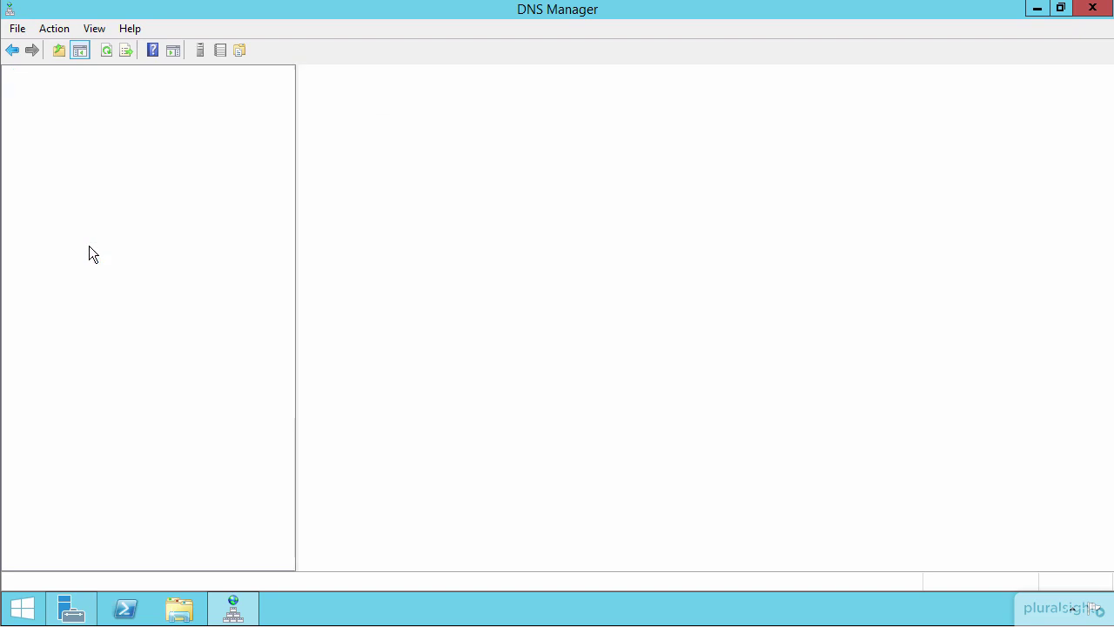
pyautogui.click(94, 251)
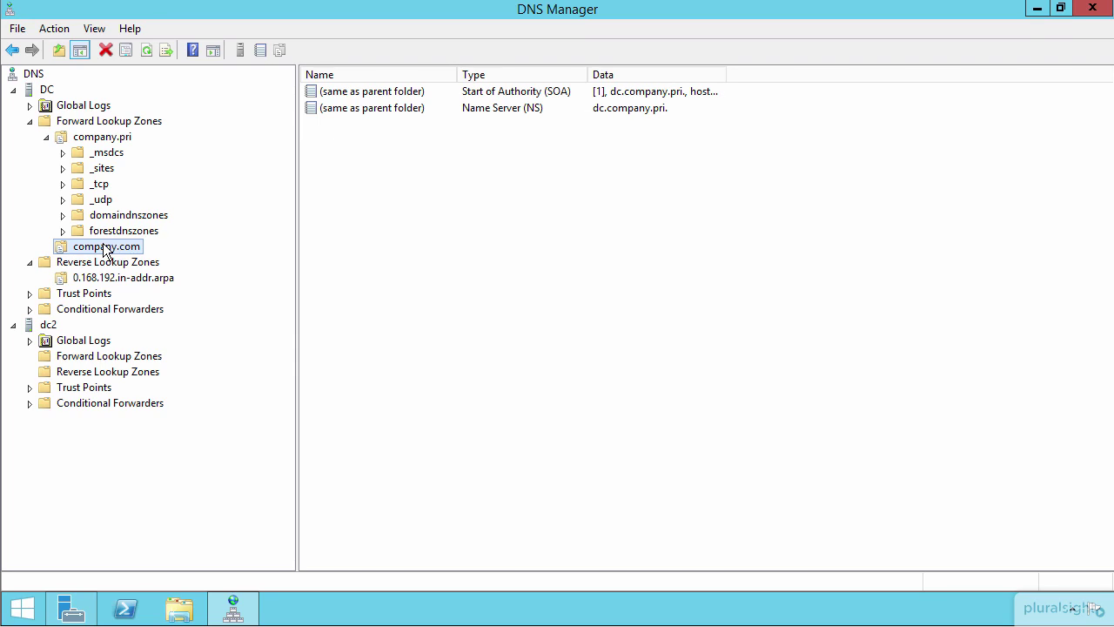
# Start a new secondary forward lookup zone on dc2 with the zone name company.pri
pyautogui.click(109, 142)
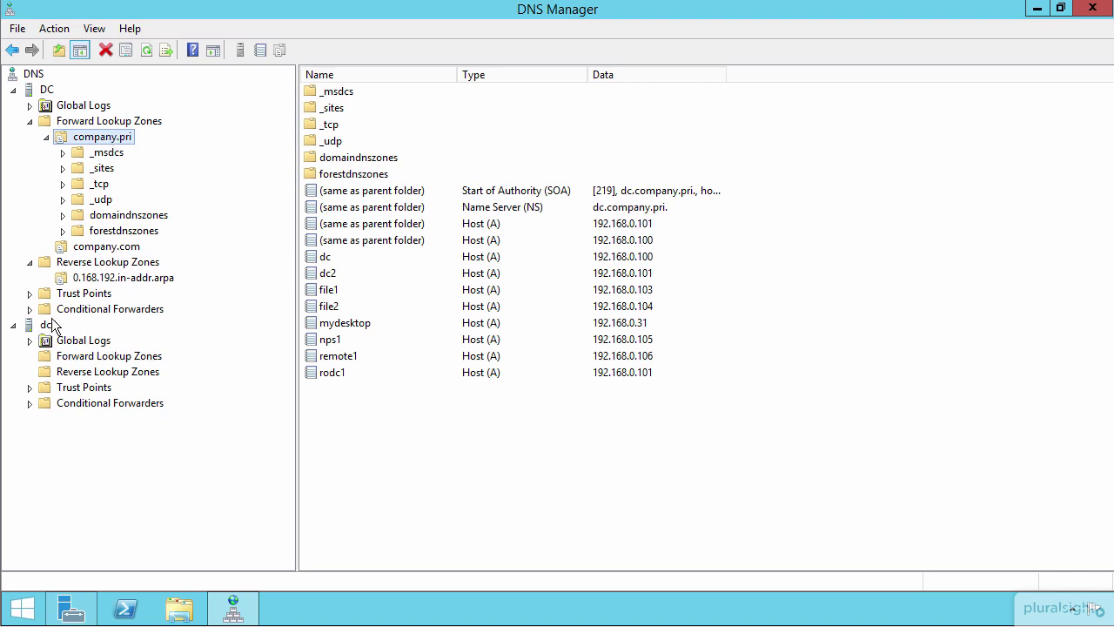
pyautogui.click(105, 358)
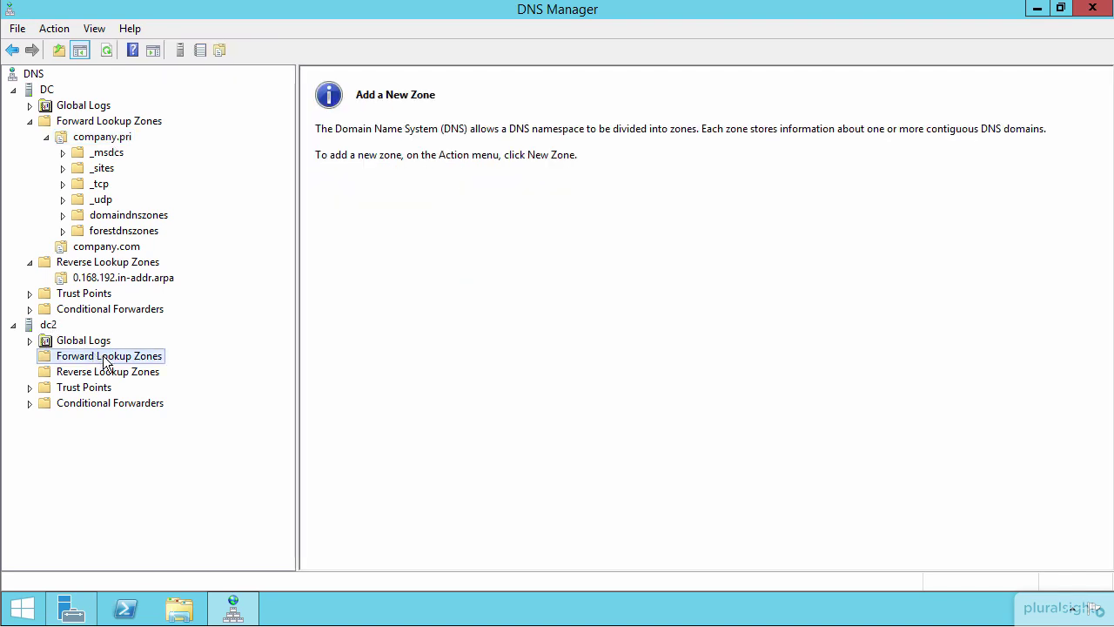
pyautogui.rightClick(105, 361)
pyautogui.click(168, 365)
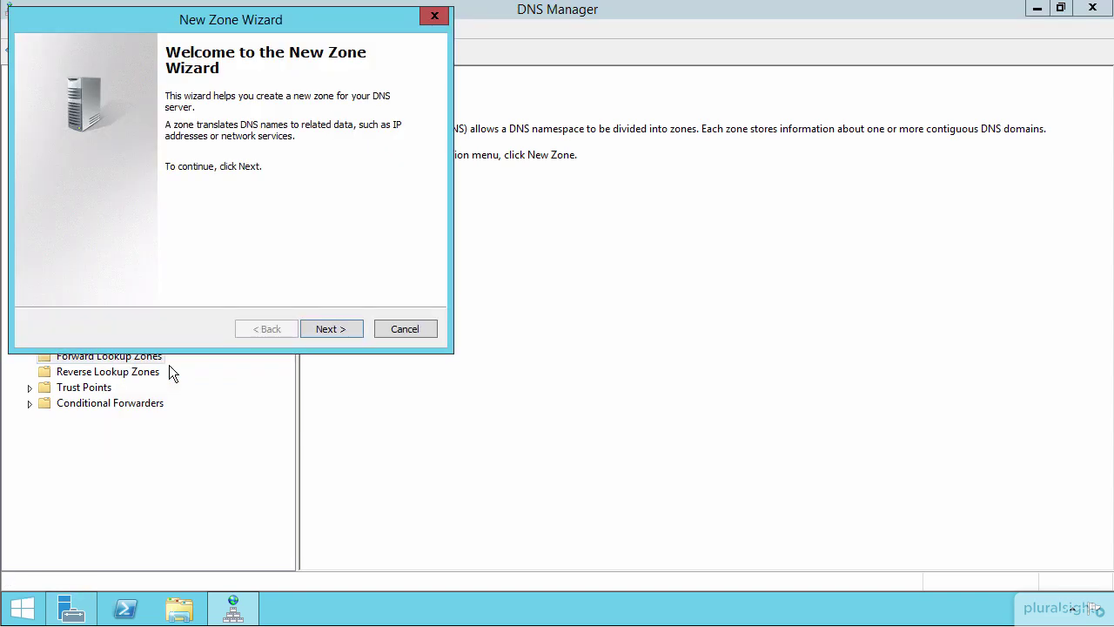
pyautogui.click(326, 333)
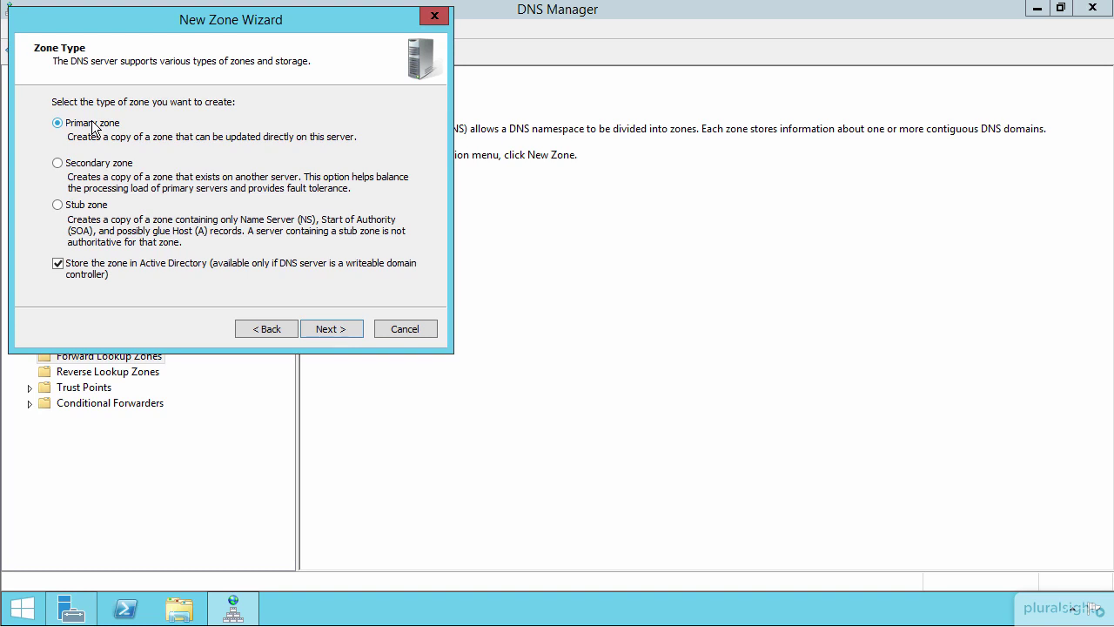
pyautogui.click(127, 165)
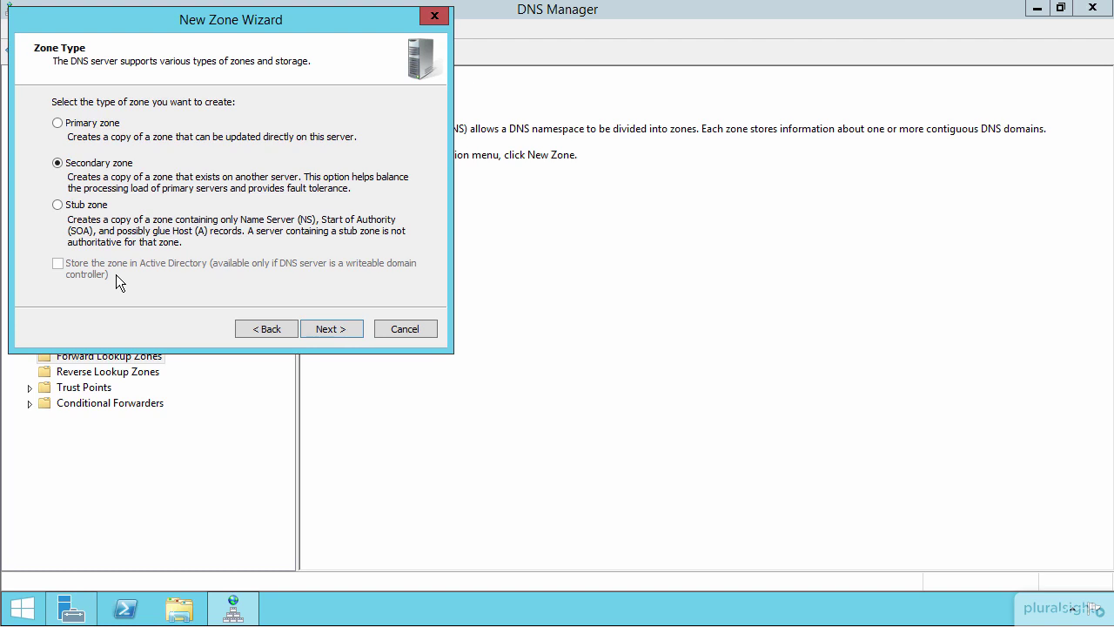
pyautogui.click(331, 328)
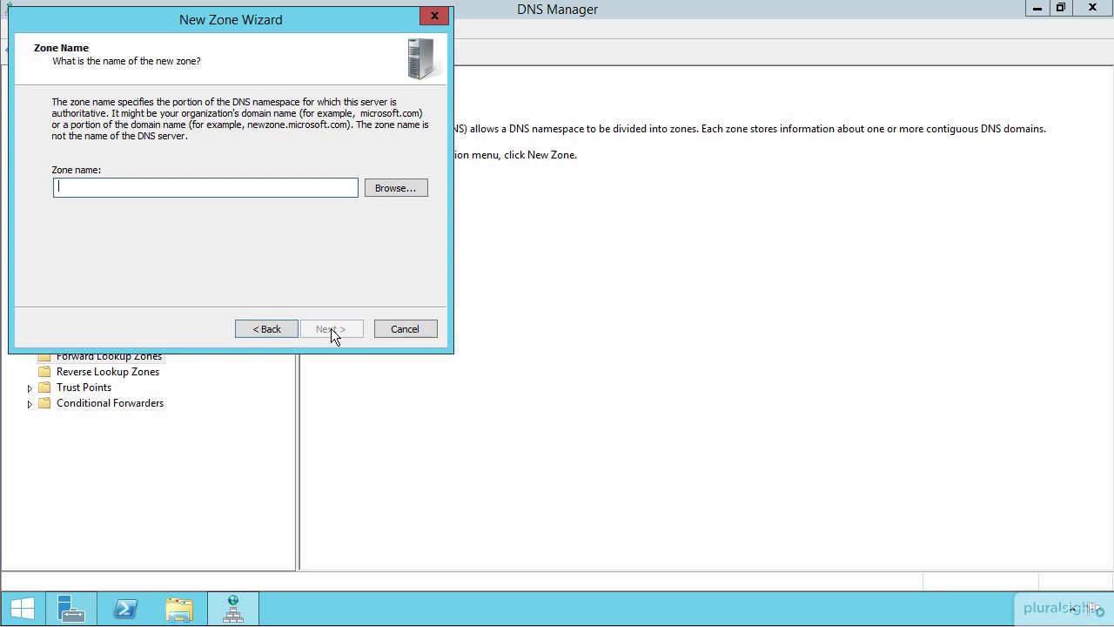
pyautogui.write('company.pri')
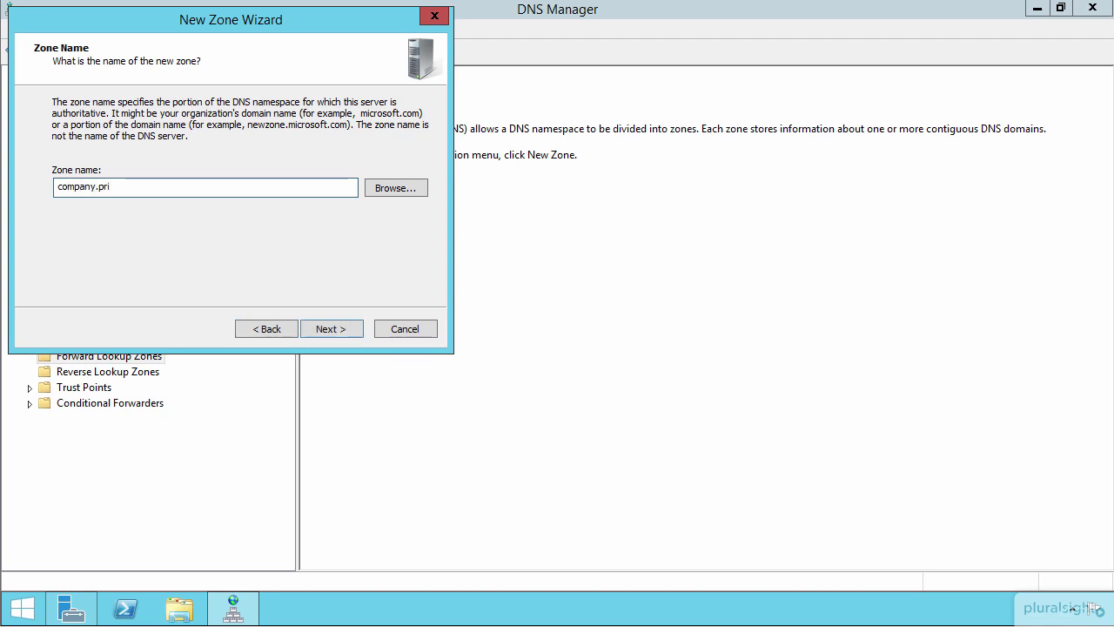
pyautogui.click(331, 328)
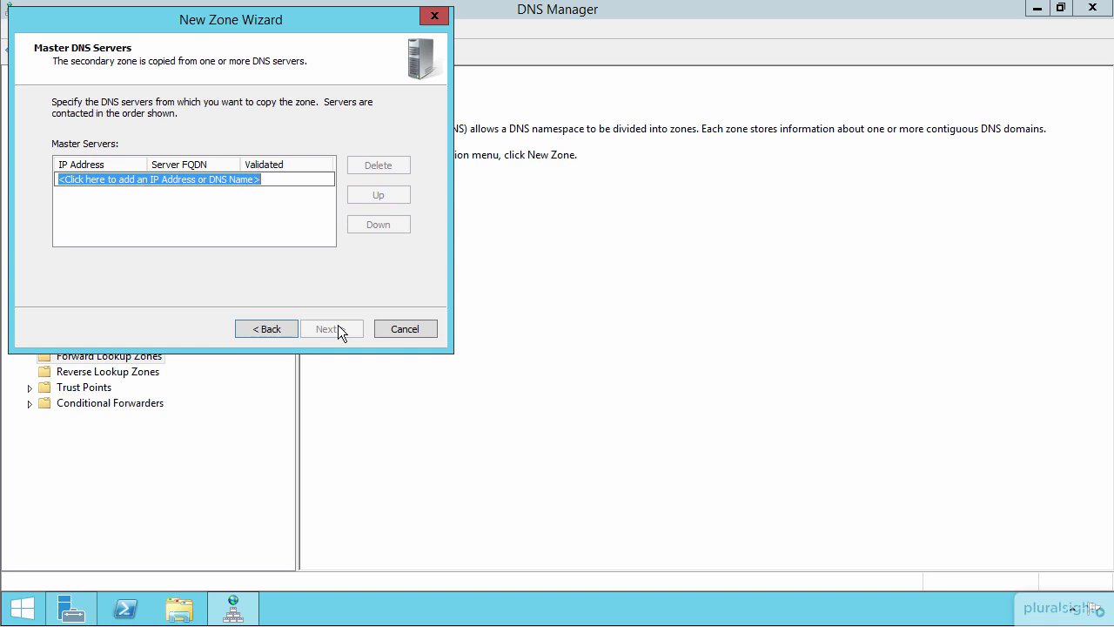
# Add 192.168.0.100 as the master server, finish creating the secondary company.pri zone, and open it under dc2
pyautogui.write('192.168.')
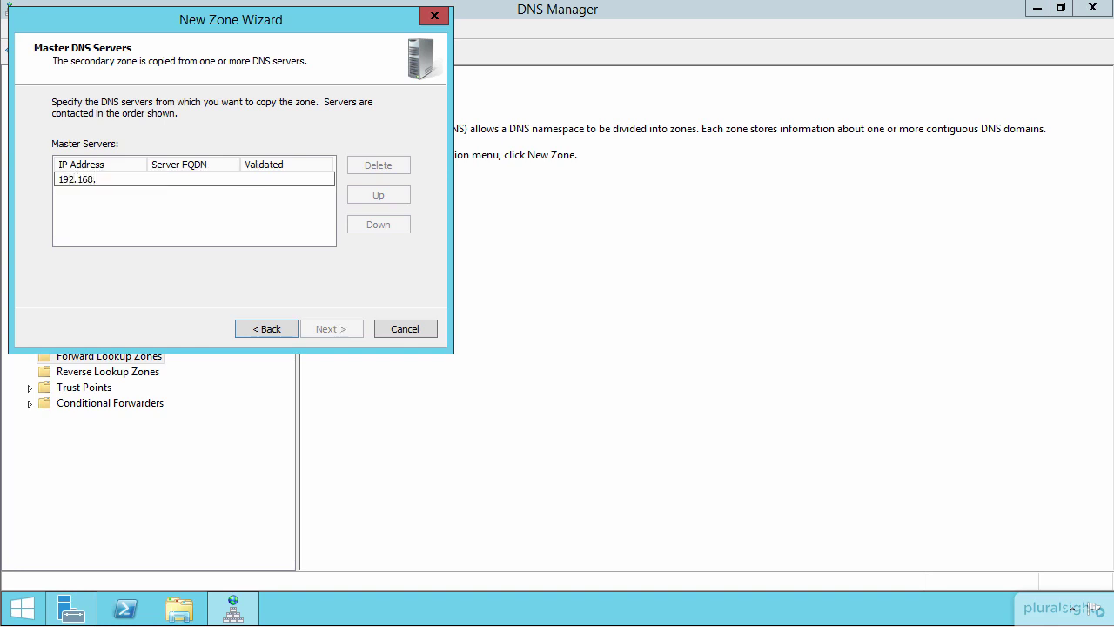
pyautogui.write('0.100')
pyautogui.press('Return')
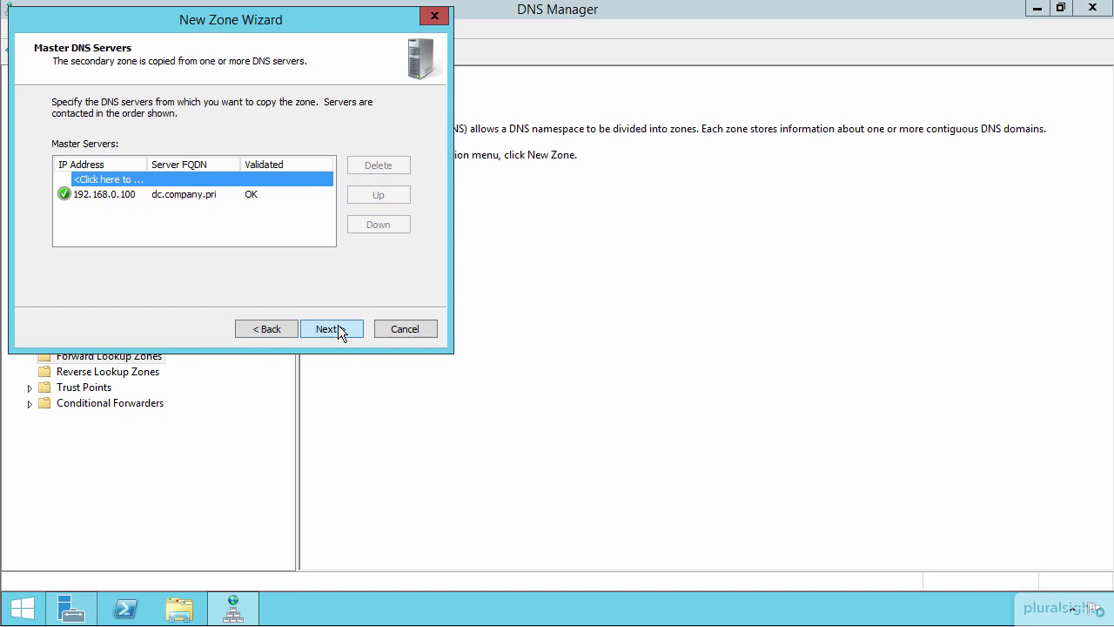
pyautogui.click(338, 326)
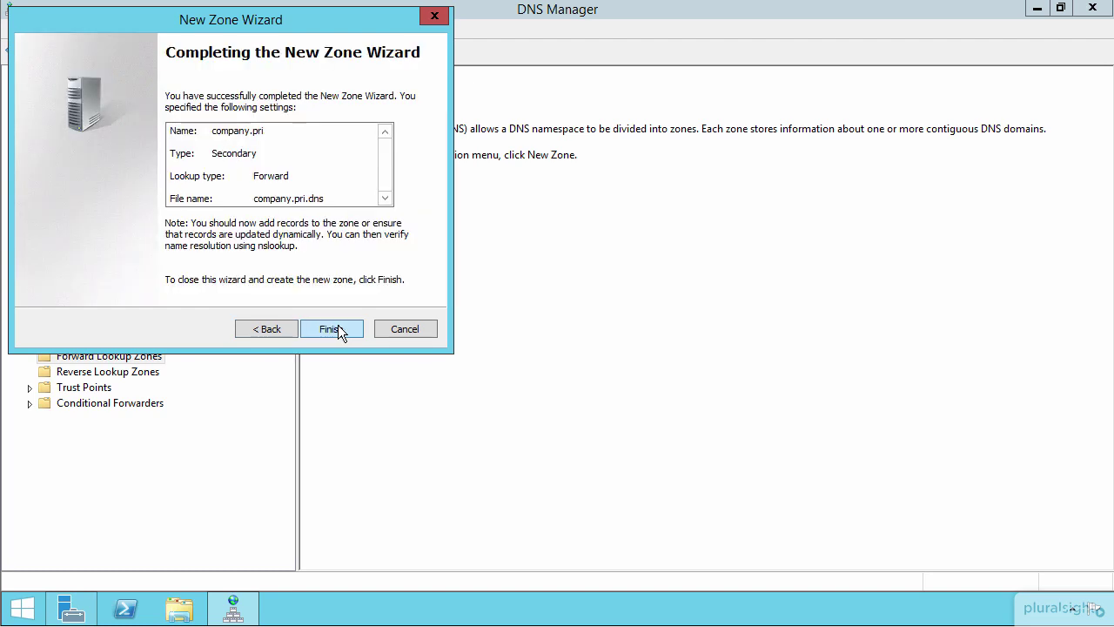
pyautogui.click(337, 326)
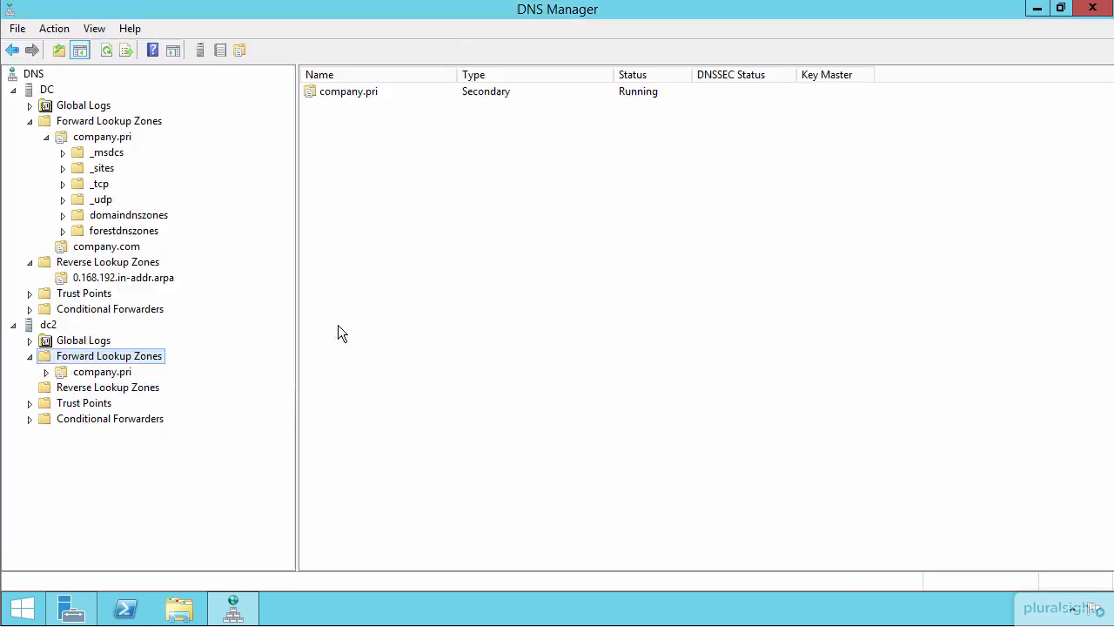
pyautogui.click(101, 372)
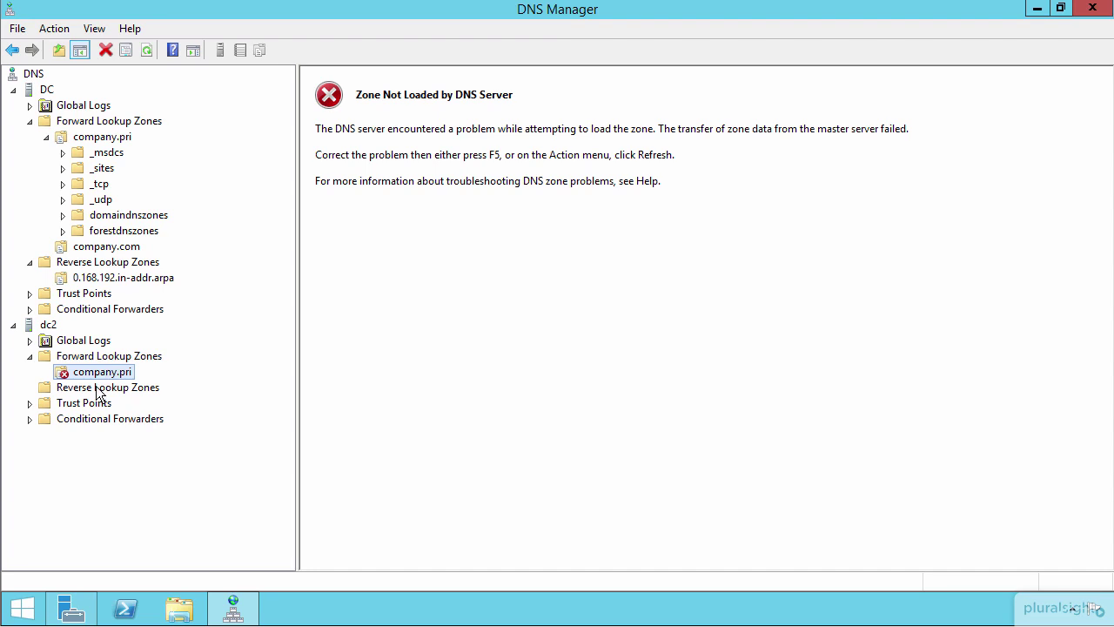
# Start a new secondary IPv4 reverse lookup zone on dc2 with network ID 192.168.0
pyautogui.rightClick(96, 388)
pyautogui.click(142, 400)
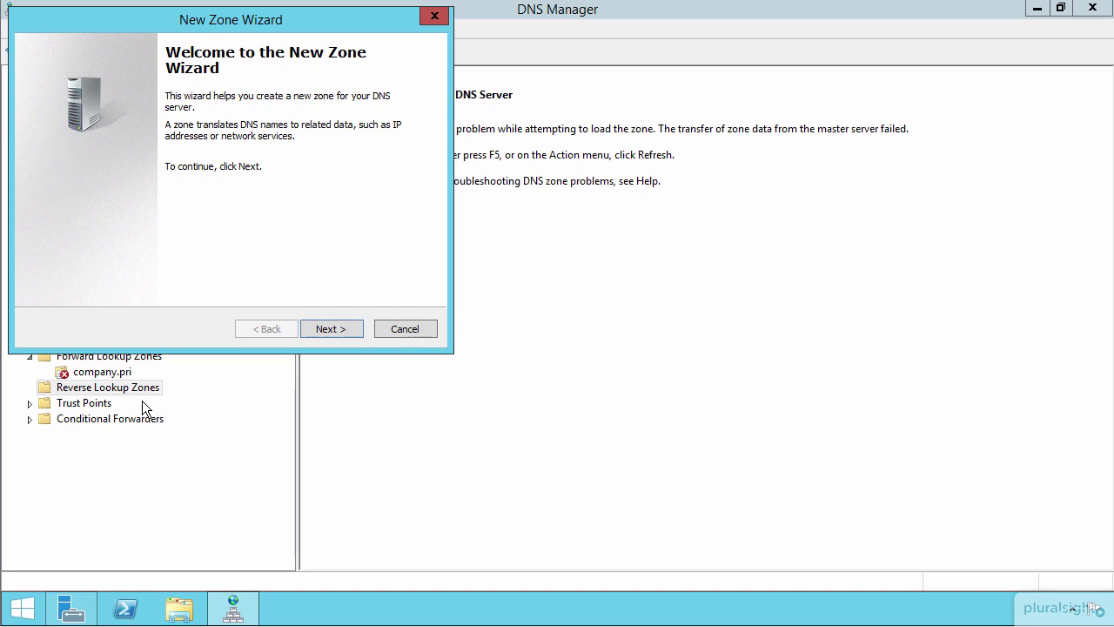
pyautogui.click(334, 328)
pyautogui.click(118, 166)
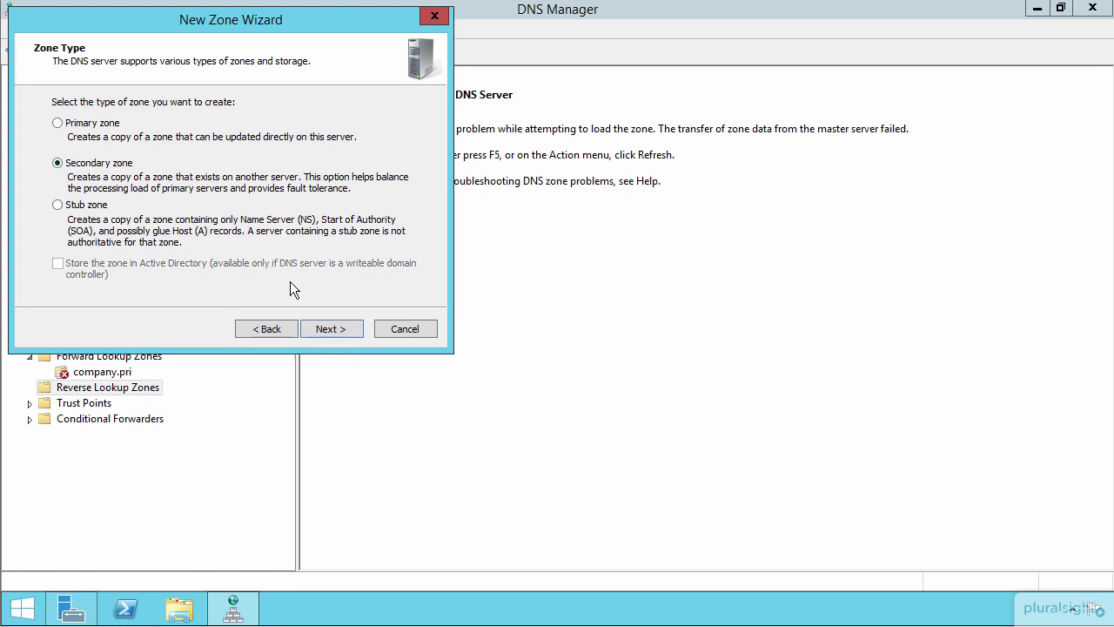
pyautogui.click(343, 329)
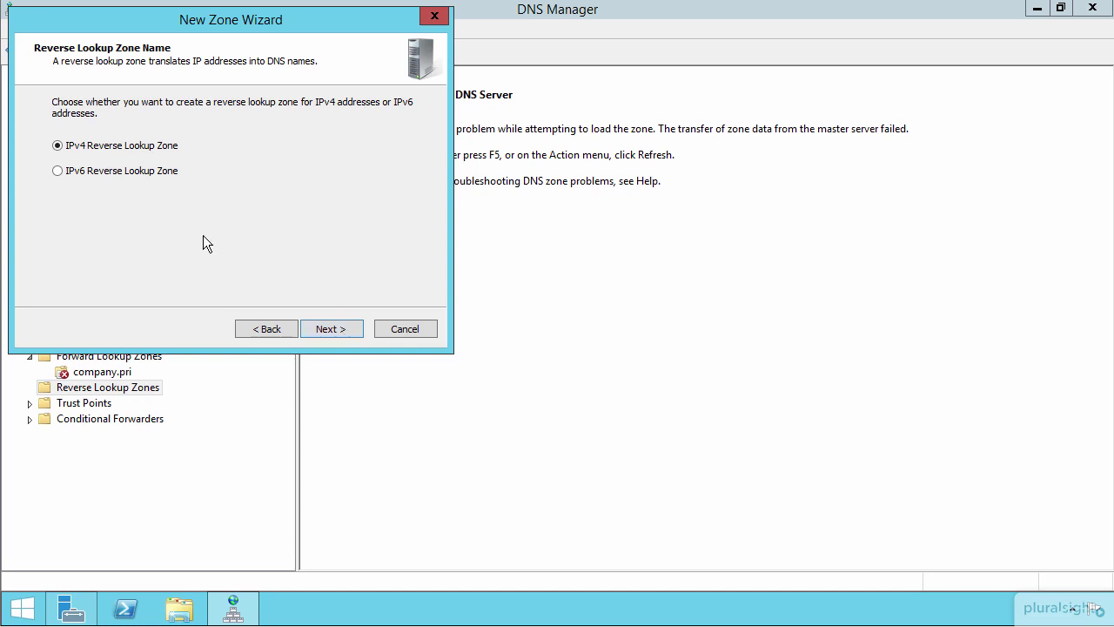
pyautogui.click(320, 332)
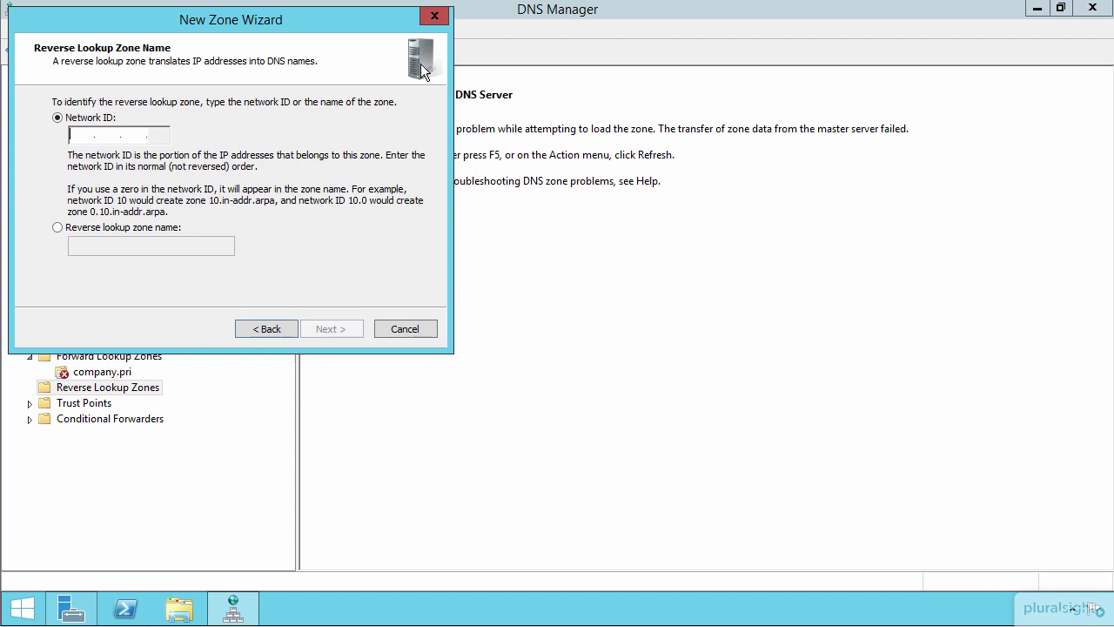
pyautogui.write('192.168.0.')
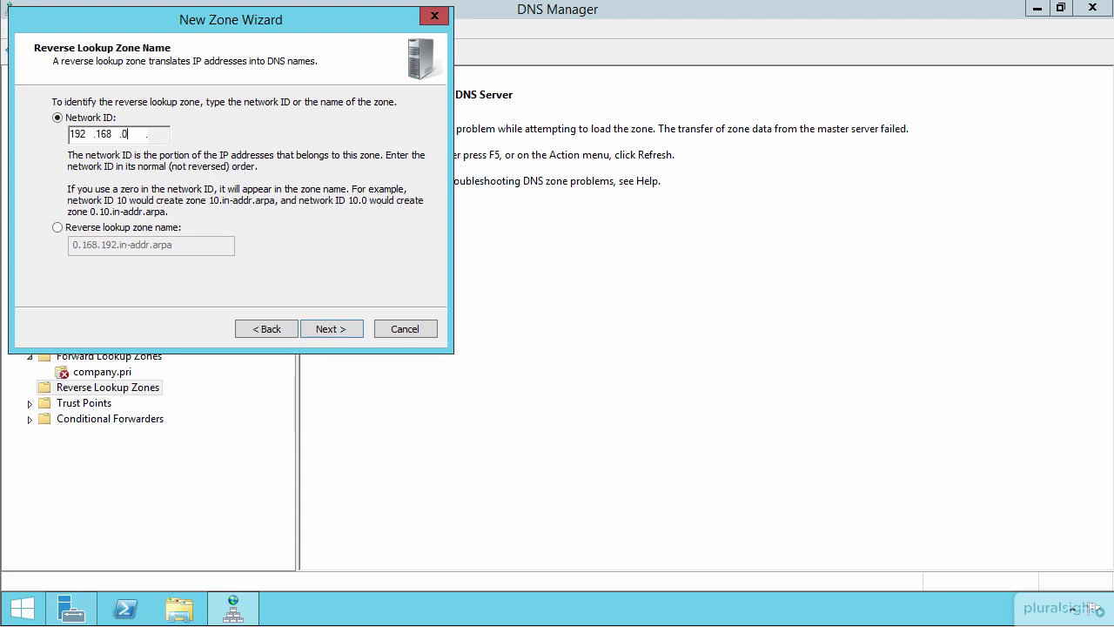
pyautogui.click(339, 329)
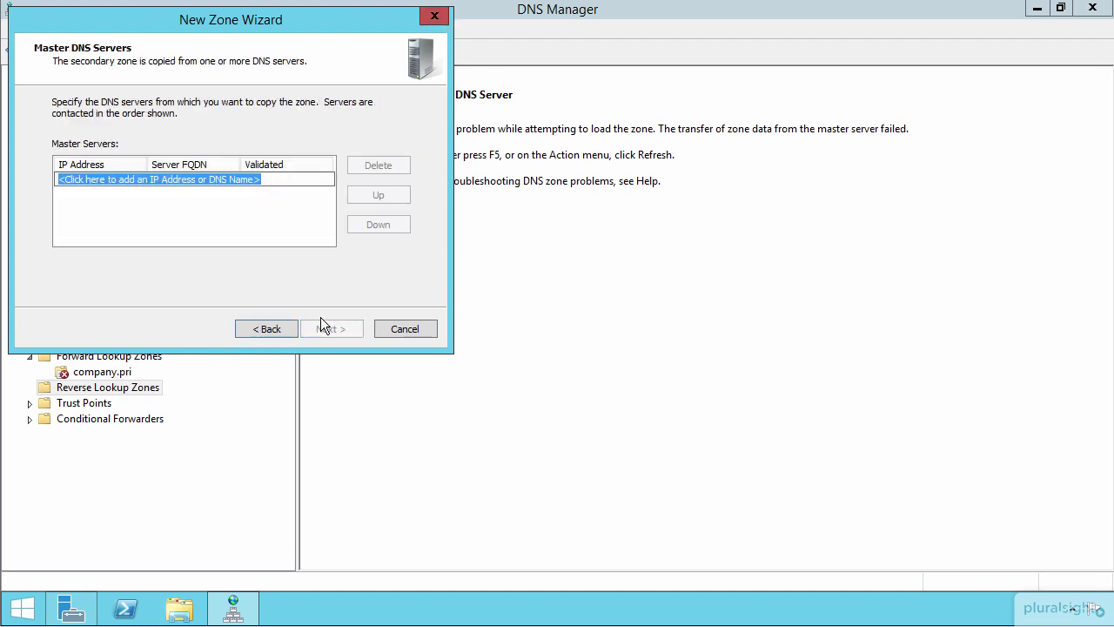
# Add 192.168.0.100 as the reverse zone's master server, finish creating the zone, and open it under dc2
pyautogui.write('192.168.0.100')
pyautogui.press('Return')
pyautogui.click(330, 324)
pyautogui.click(335, 335)
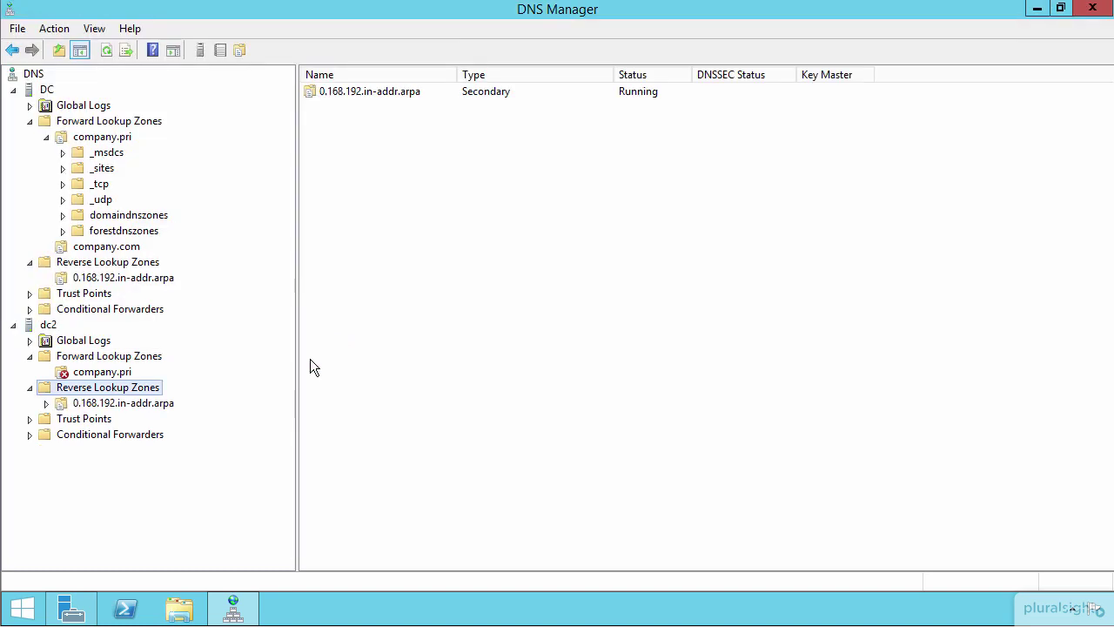
pyautogui.click(106, 407)
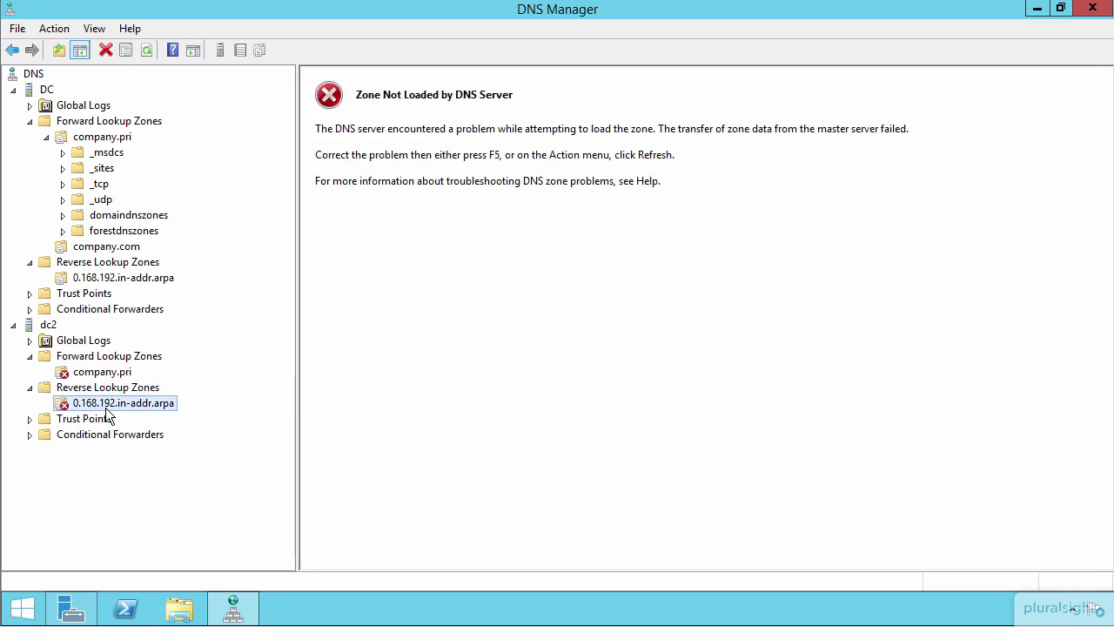